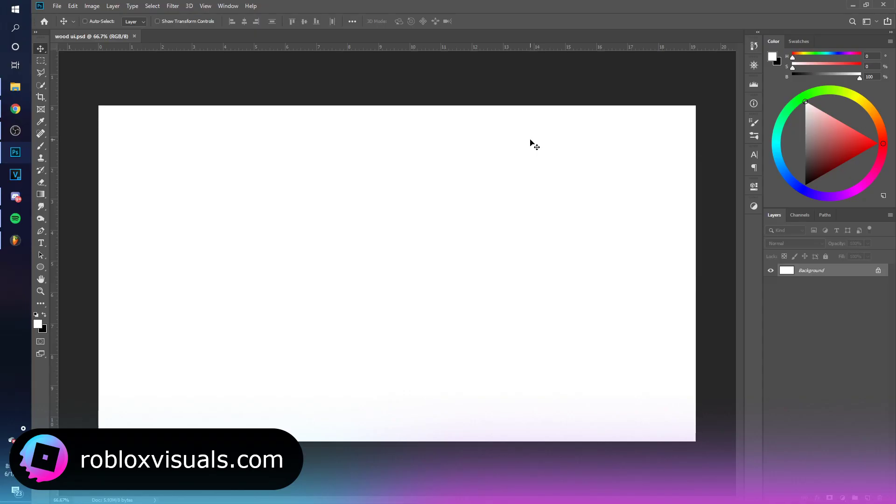
- Draw a wide rounded rectangle with corner radius 1 across the canvas centre
key(u)
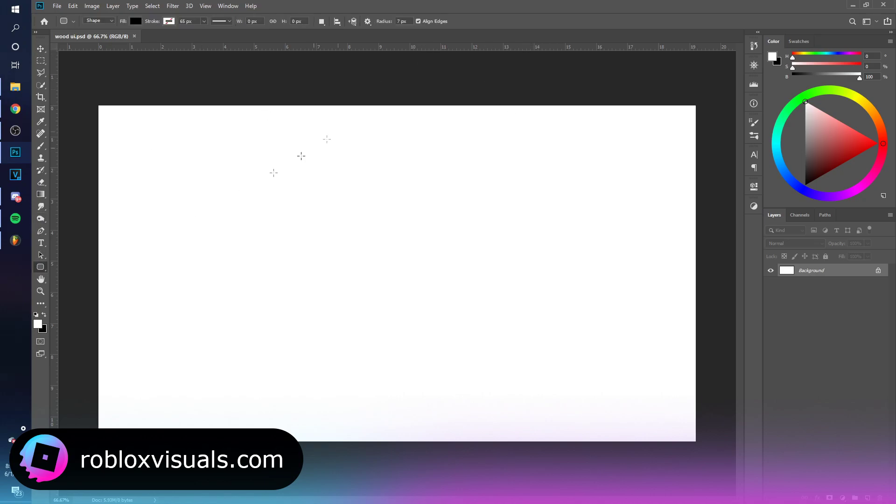
right_click(38, 269)
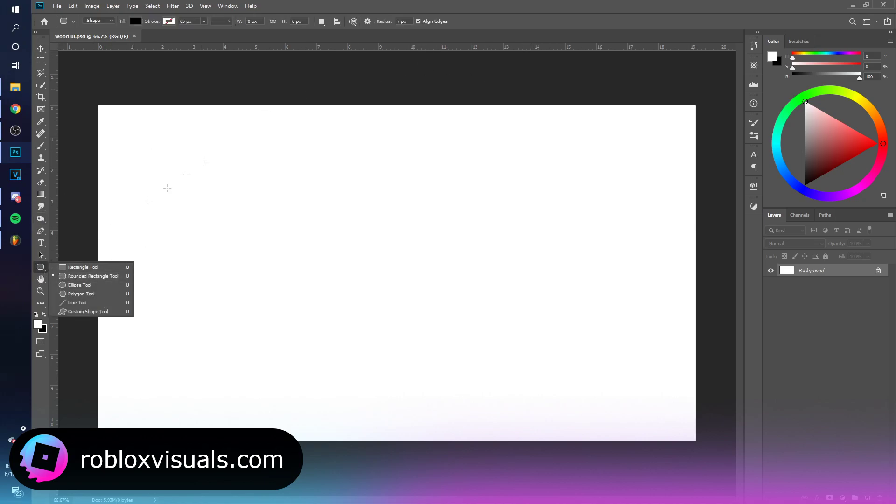
click(412, 21)
click(412, 22)
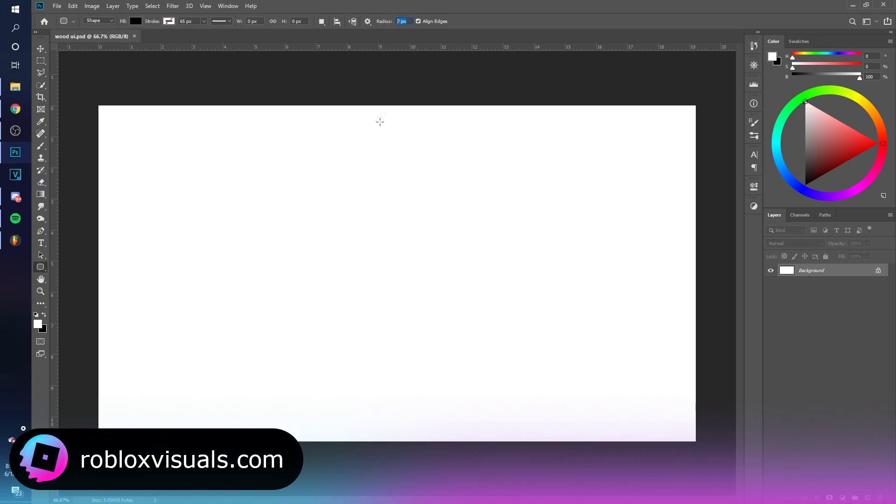
text(10)
drag(259, 215, 540, 312)
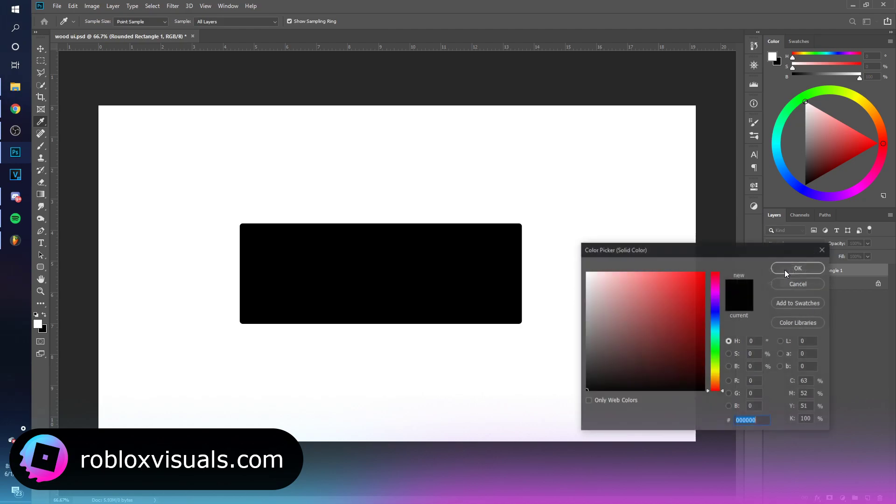
- Fill the rounded rectangle with a wood-brown colour
double_click(787, 270)
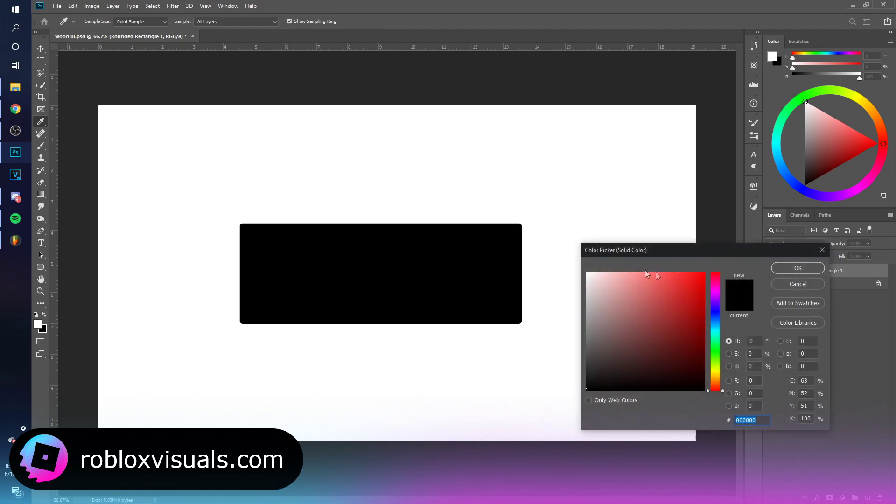
drag(717, 379, 716, 384)
drag(681, 305, 676, 278)
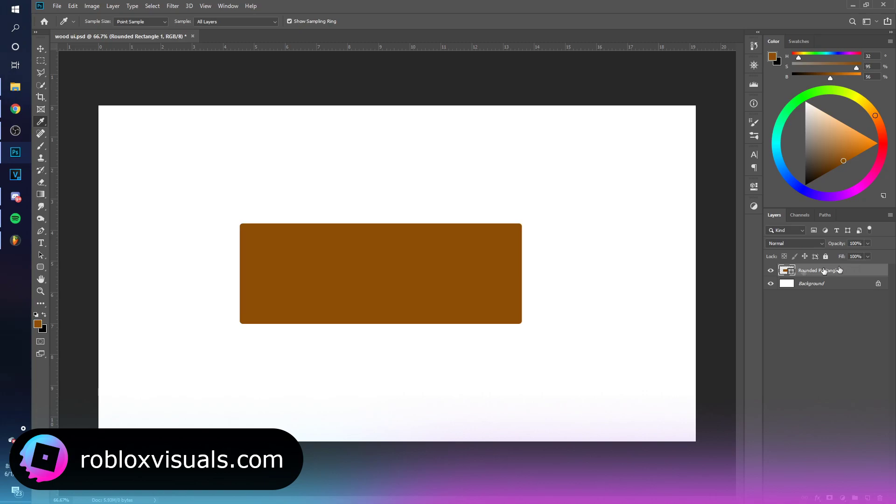
- On a new layer, trace a closed Pen path along the board's upper part and convert it to a shape
key(p)
key(ctrl+shift+alt+n)
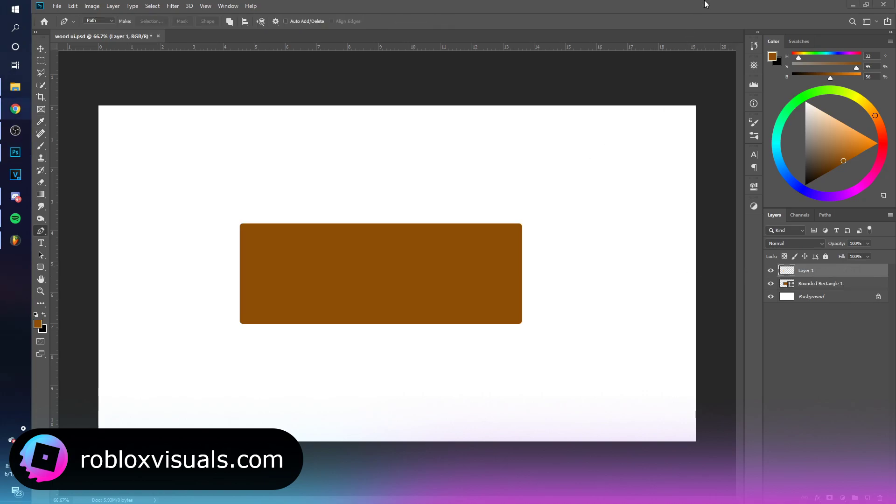
click(279, 250)
click(356, 254)
click(408, 249)
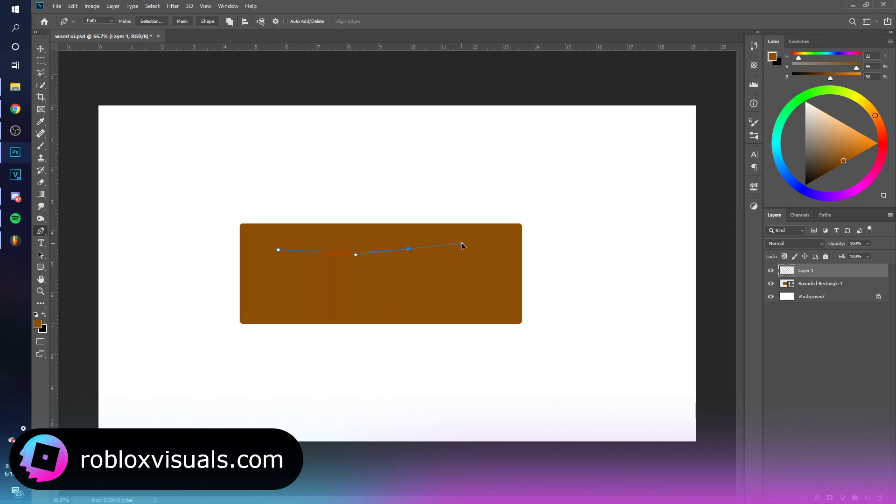
click(461, 244)
click(278, 250)
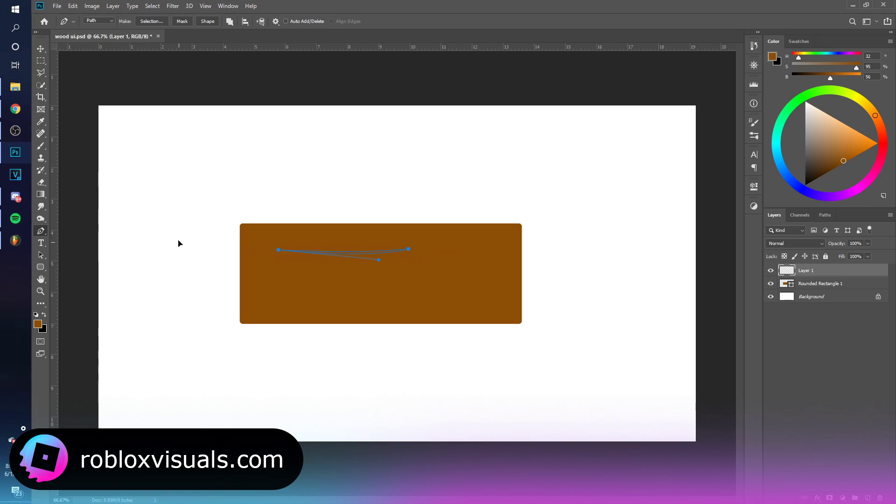
click(208, 21)
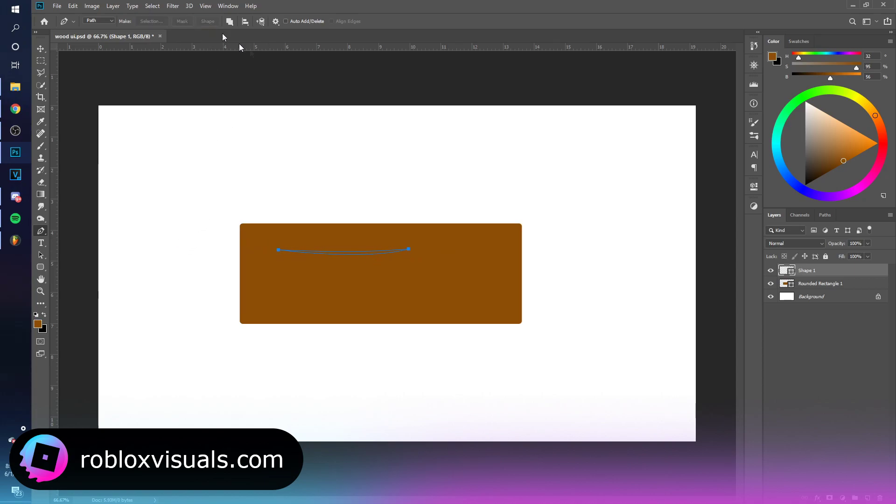
- Darken the grain shape's fill to brown 7d4508
double_click(788, 271)
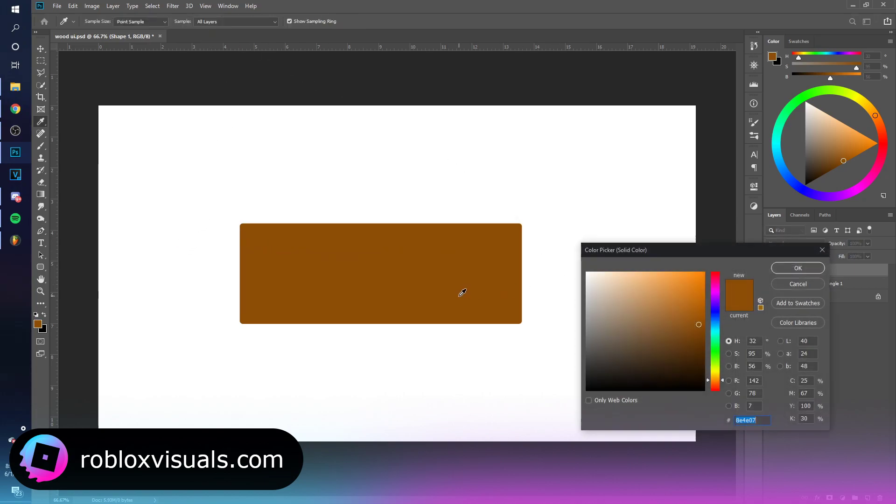
click(697, 333)
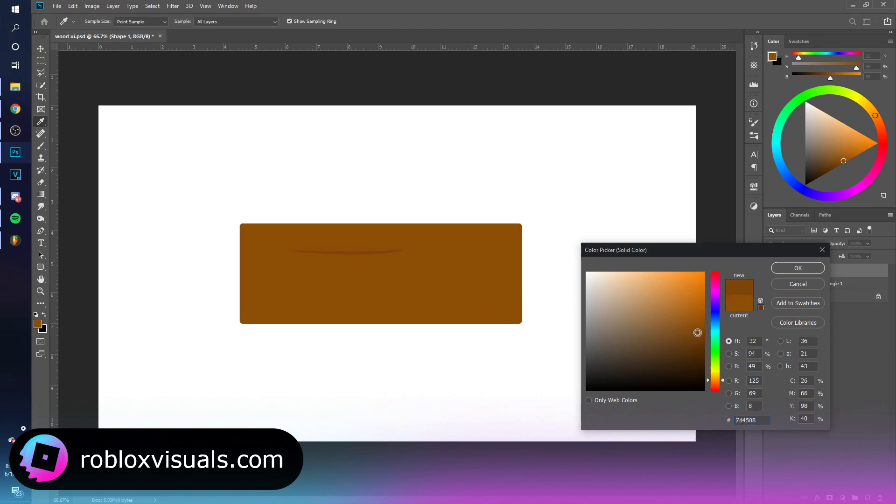
click(798, 268)
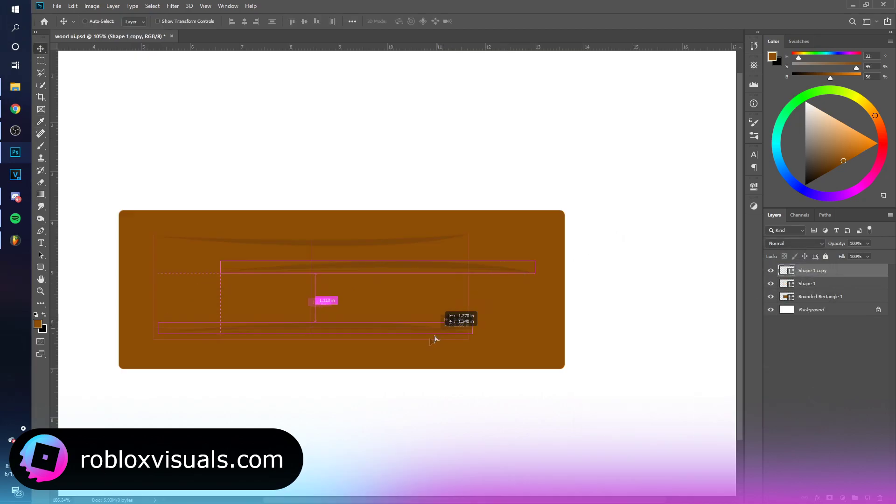
- Duplicate the grain strokes lower on the board, flip one vertically, and save the document
drag(435, 335, 562, 354)
key(ctrl+t)
right_click(513, 350)
click(555, 473)
key(Return)
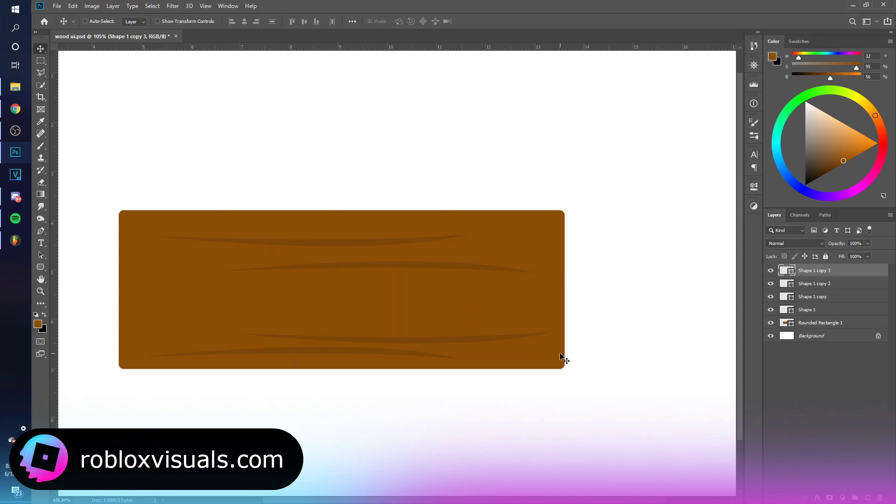
key(ctrl+s)
- Confirm the save, then draw a curved streak shape at the board's left edge
click(551, 144)
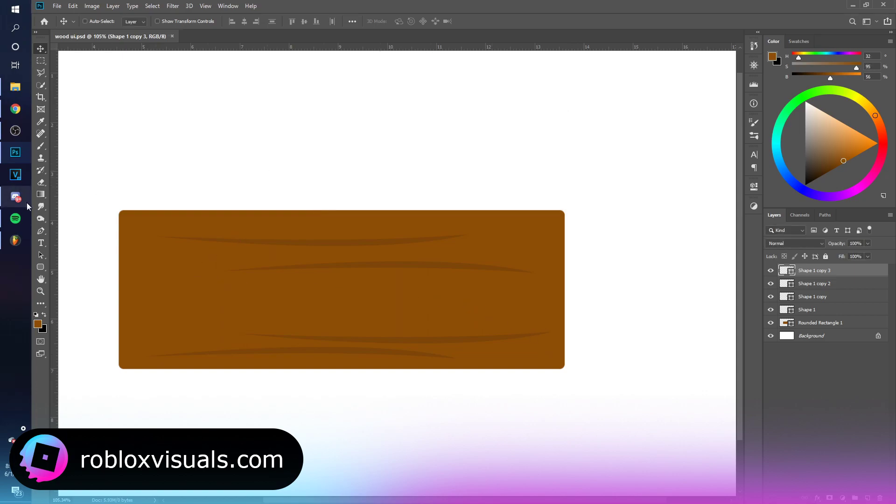
click(41, 231)
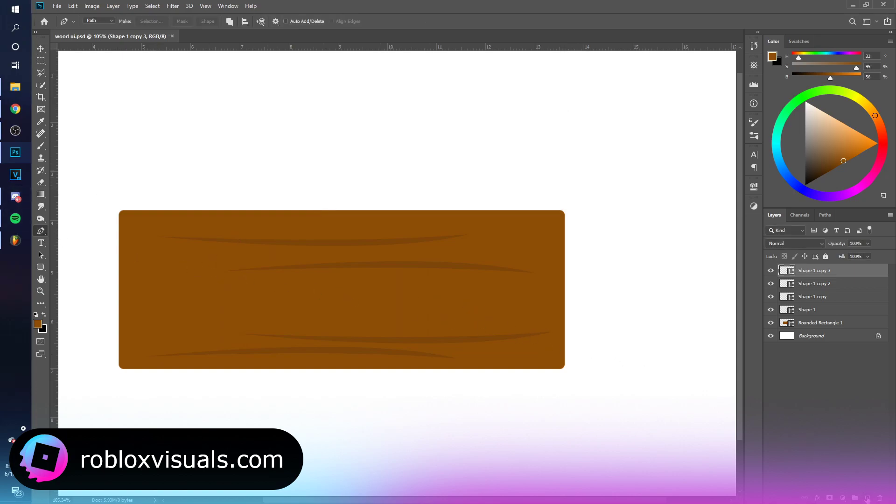
key(ctrl+shift+alt+n)
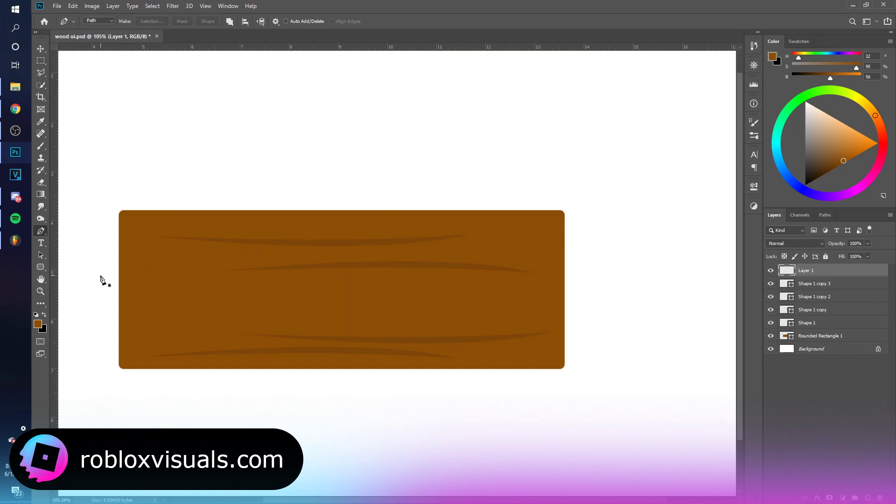
drag(103, 232, 198, 233)
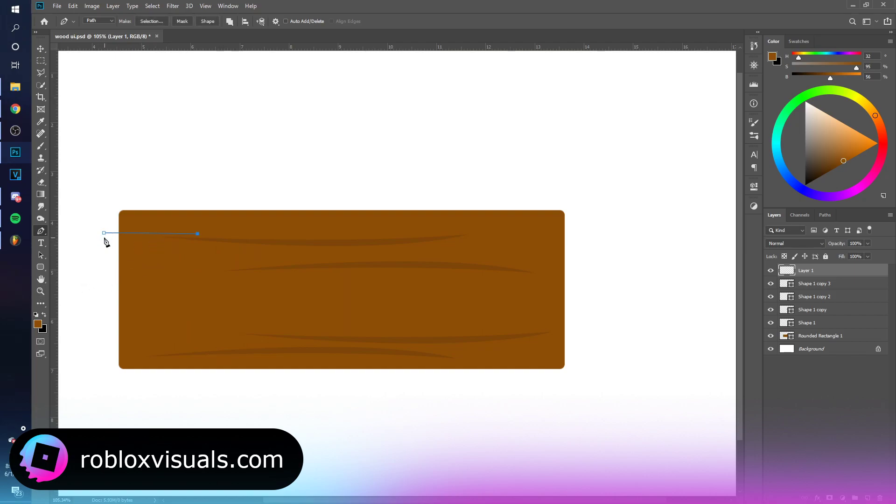
click(207, 21)
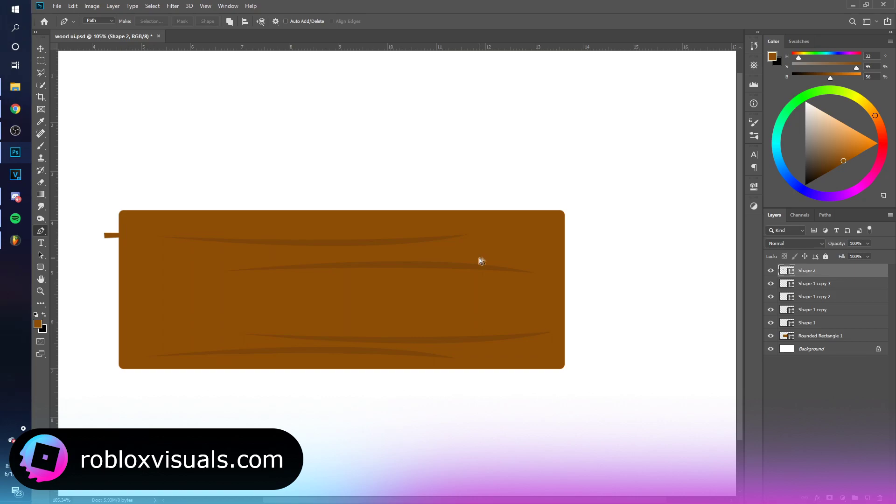
- Move the Shape 2 streak below Shape 1 and clip it to the board
key(v)
drag(822, 272, 771, 328)
click(771, 336)
alt+click(815, 326)
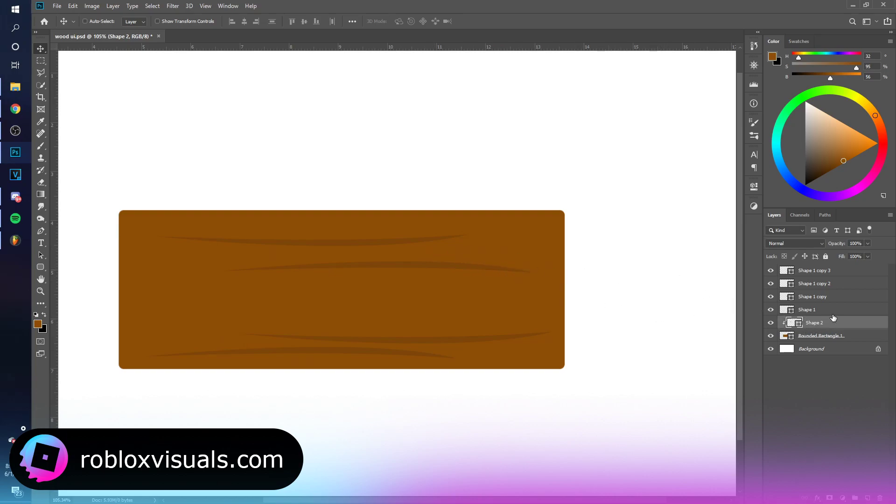
- Recolor the streak deep brown 533008 and open its Blending Options
double_click(796, 324)
drag(697, 336, 693, 352)
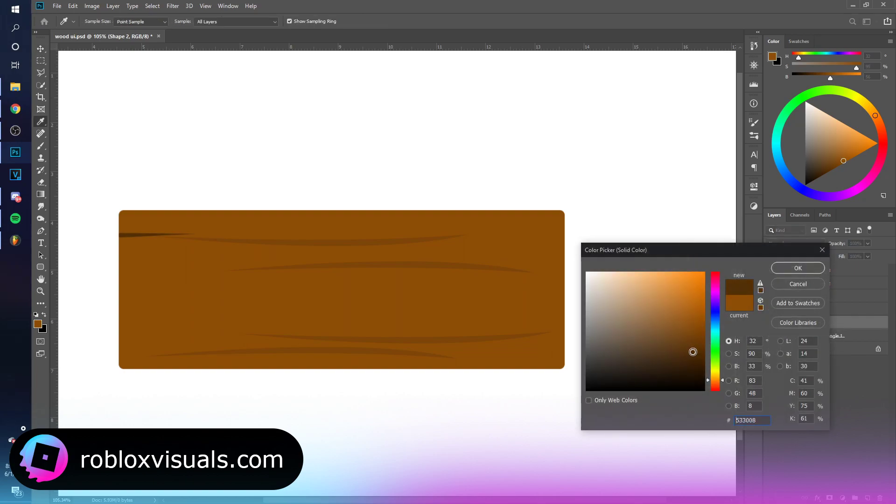
click(812, 269)
right_click(855, 323)
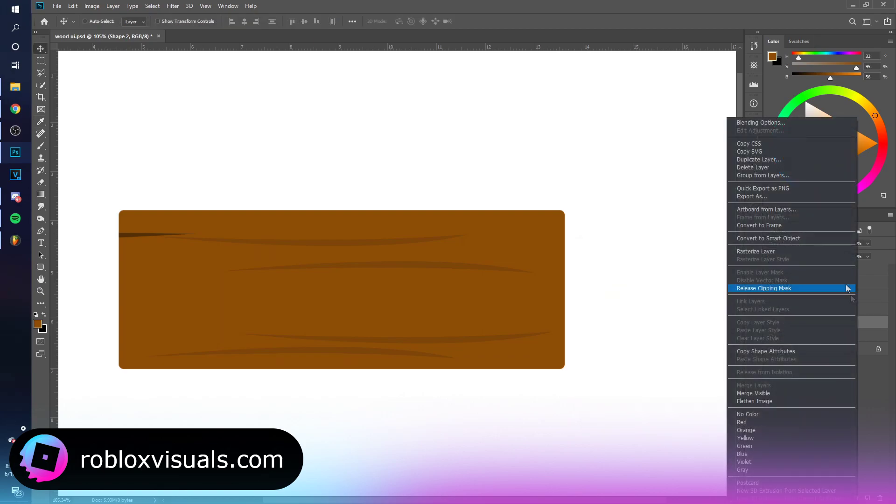
click(786, 125)
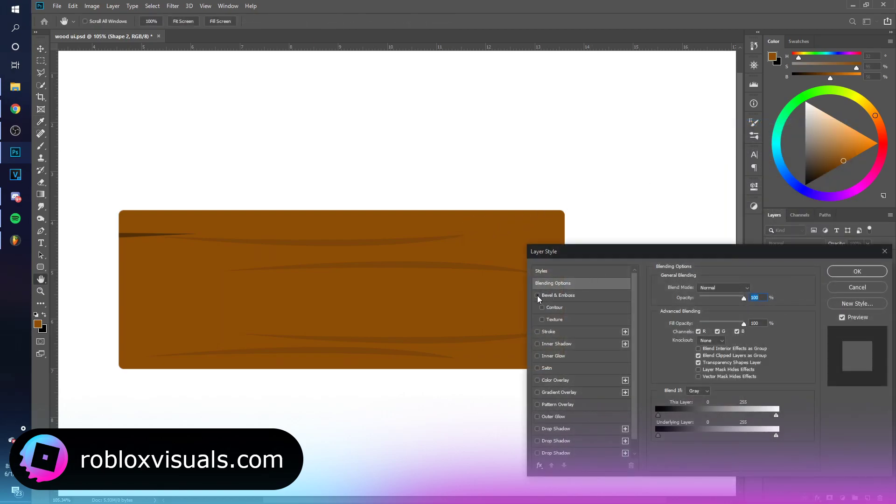
- Add an Inner Shadow to the streak, adjusting its opacity and distance
click(544, 345)
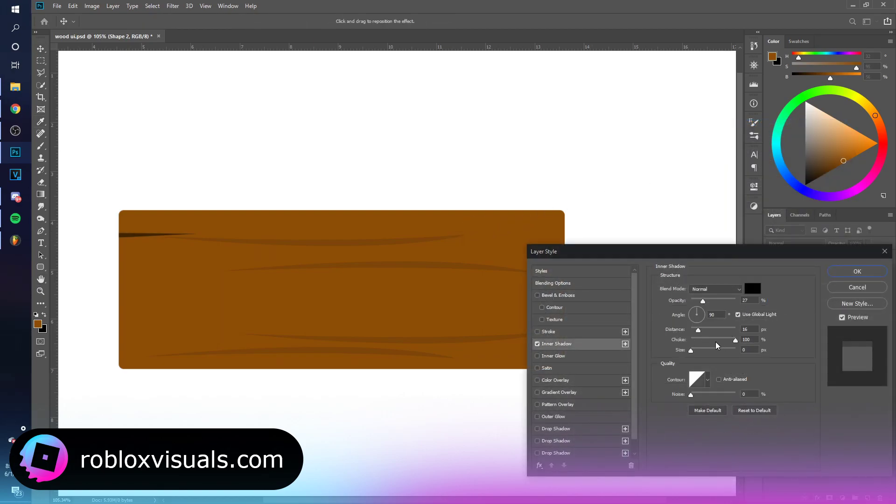
drag(703, 301, 735, 301)
drag(699, 330, 692, 332)
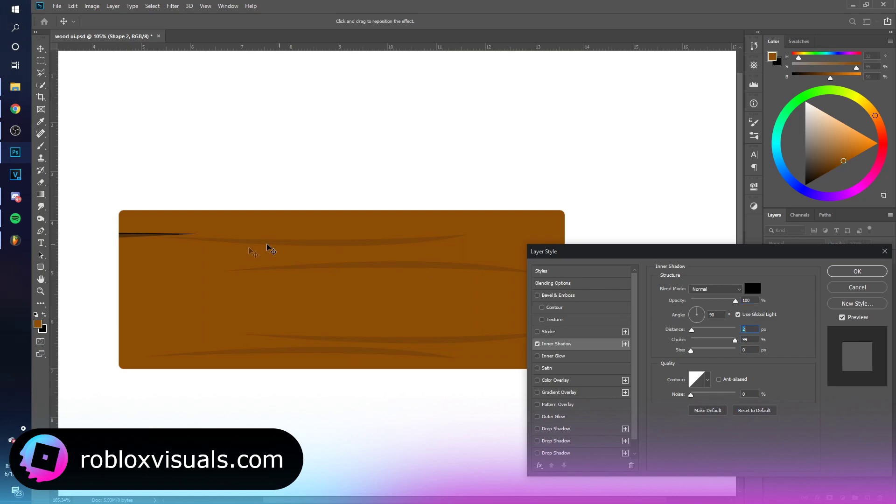
click(706, 301)
- Add a solid Drop Shadow with opacity 100, distance 5 and size 0, then apply
click(562, 452)
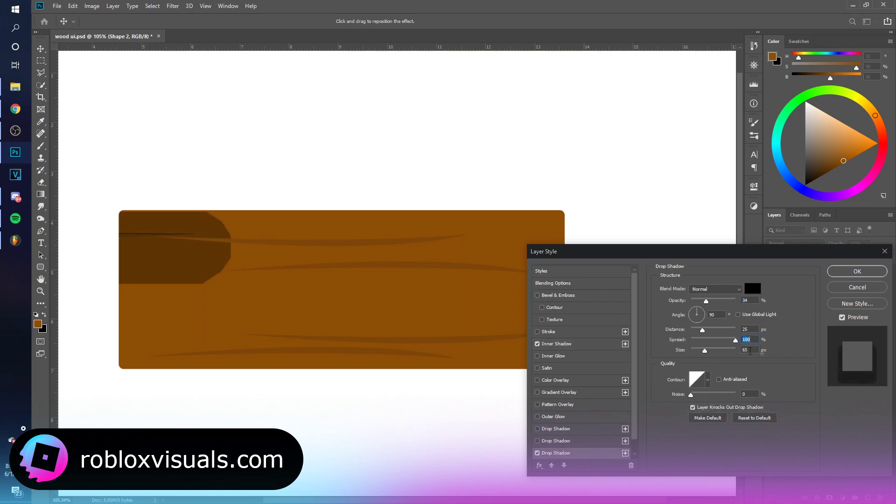
drag(692, 348, 694, 330)
drag(706, 301, 764, 297)
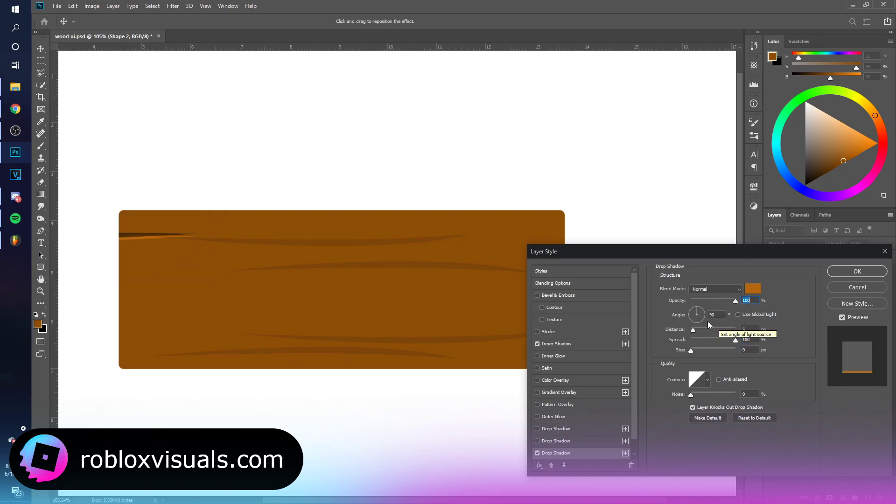
key(Return)
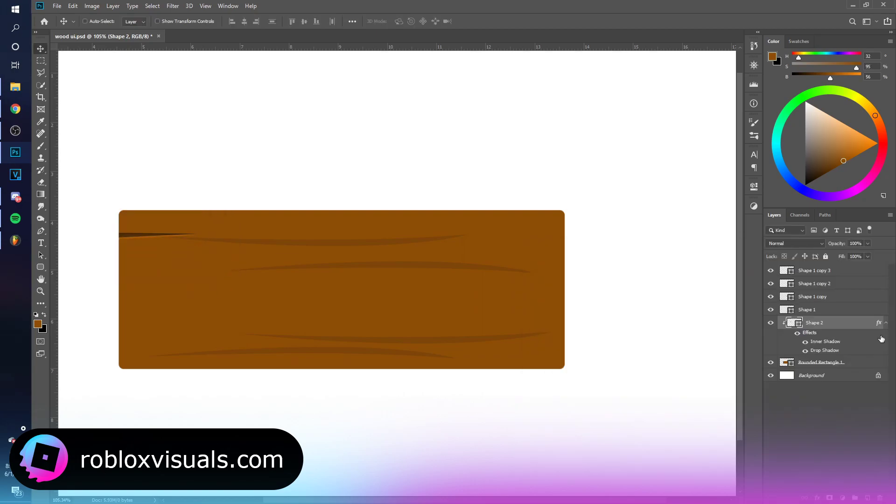
- Duplicate the shadowed streak, flip the copy horizontally, and place it at the board's right edge
click(886, 323)
mouse_move(256, 220)
mouse_down()
mouse_move(463, 252)
mouse_move(612, 258)
mouse_move(604, 270)
mouse_move(641, 272)
mouse_move(619, 315)
mouse_move(632, 331)
mouse_move(652, 332)
mouse_up()
key(ctrl+t)
right_click(432, 248)
click(505, 362)
key(Return)
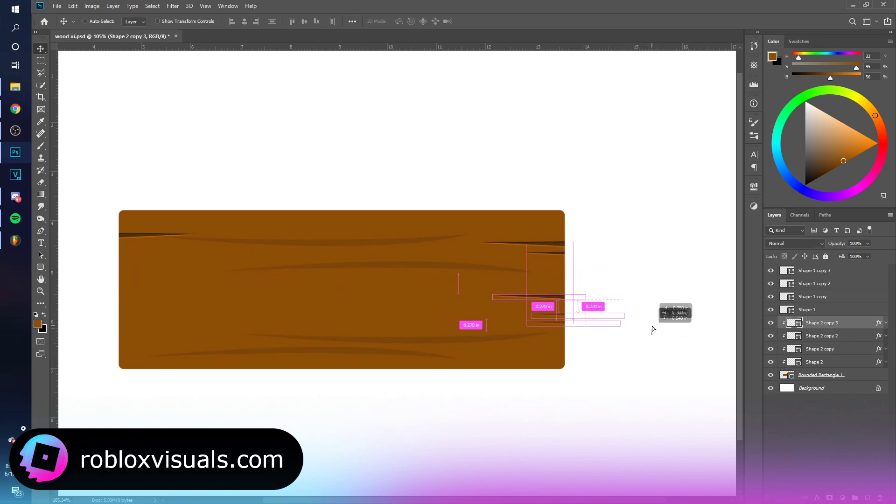
click(41, 232)
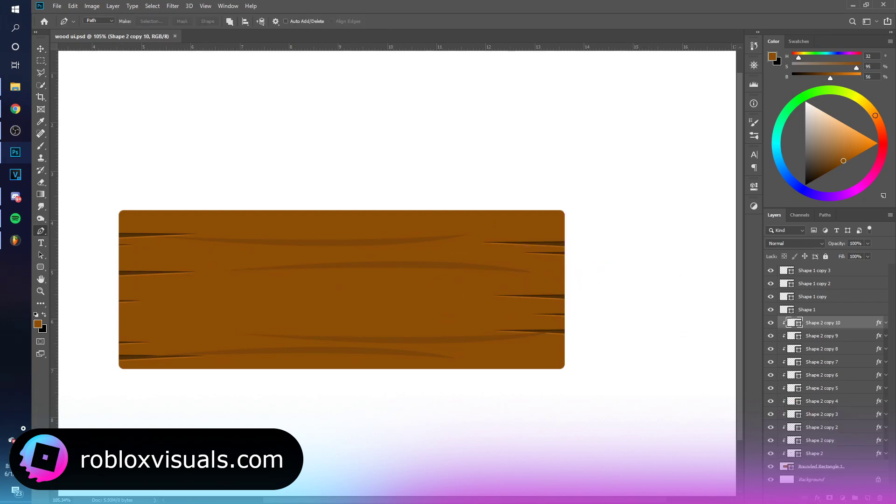
- On a new clipped layer, draw a curved highlight shape over the plank's top edge
click(867, 498)
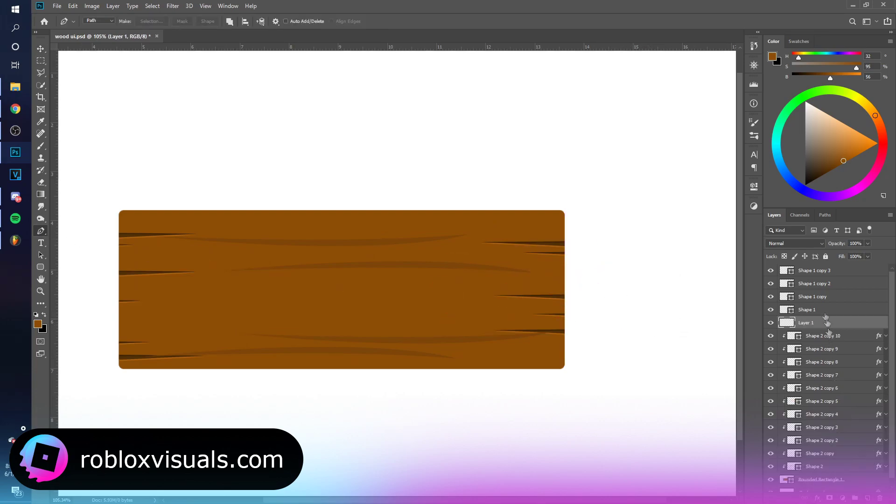
alt+click(820, 329)
click(116, 222)
drag(126, 215, 129, 215)
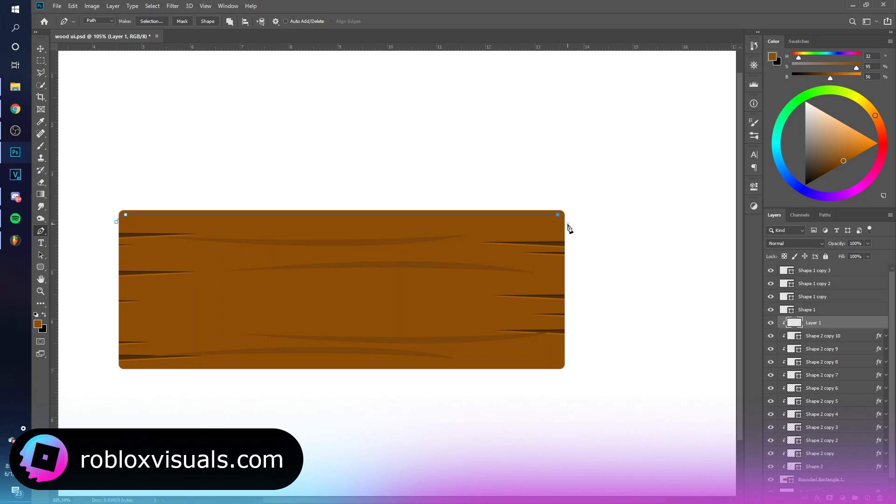
drag(568, 225, 569, 229)
click(603, 212)
drag(599, 196, 590, 189)
drag(374, 177, 296, 181)
drag(167, 189, 160, 189)
drag(90, 195, 89, 198)
click(116, 222)
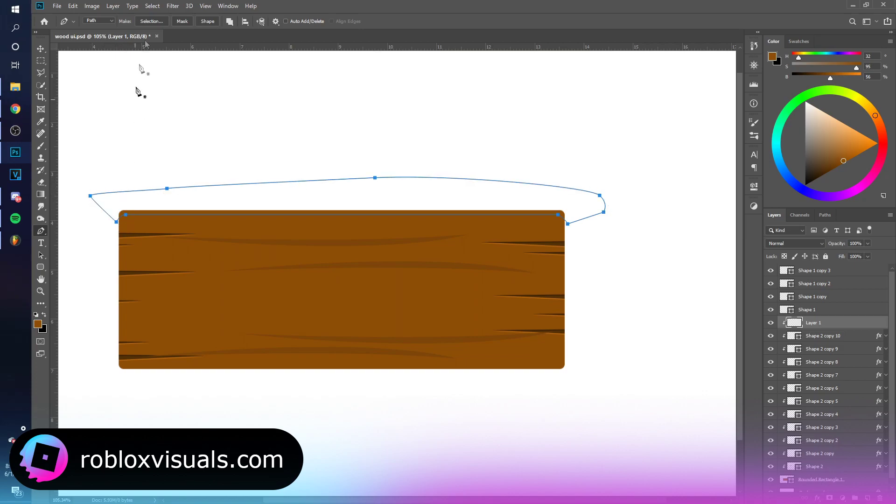
click(208, 21)
- Fill the highlight shape with lighter orange c97517
double_click(794, 322)
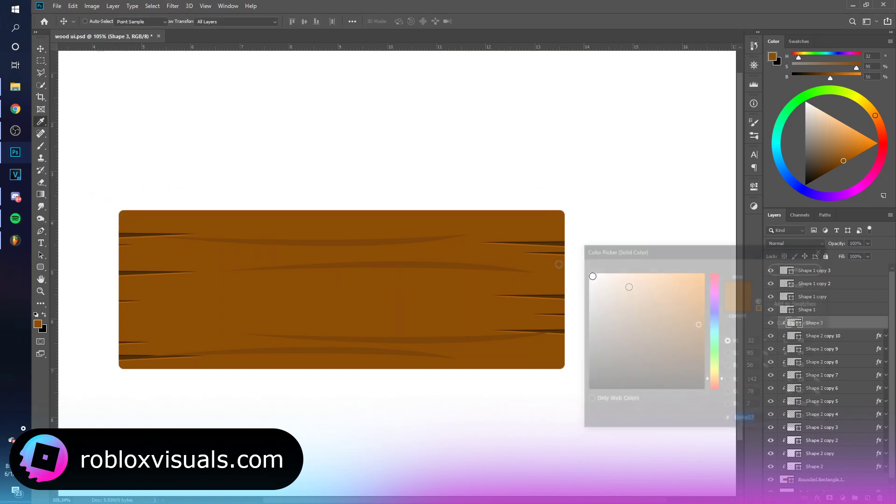
drag(691, 304, 692, 296)
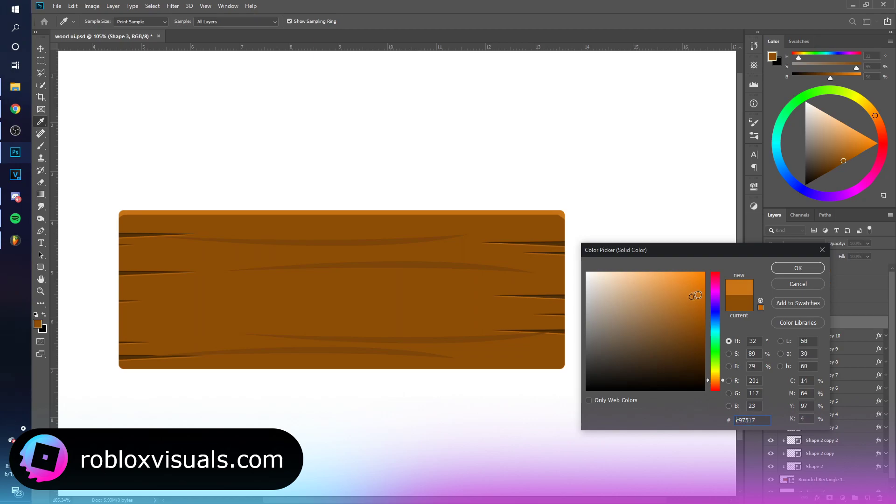
click(797, 269)
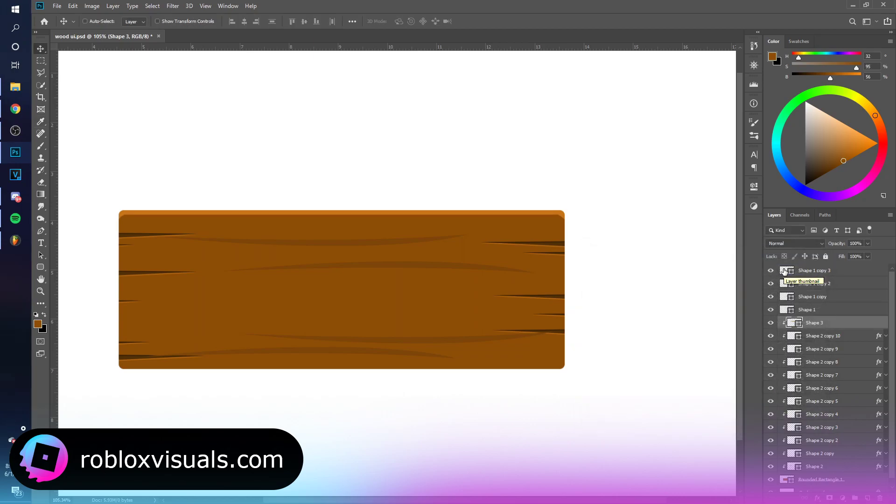
scroll(874, 401, down, 2)
double_click(862, 470)
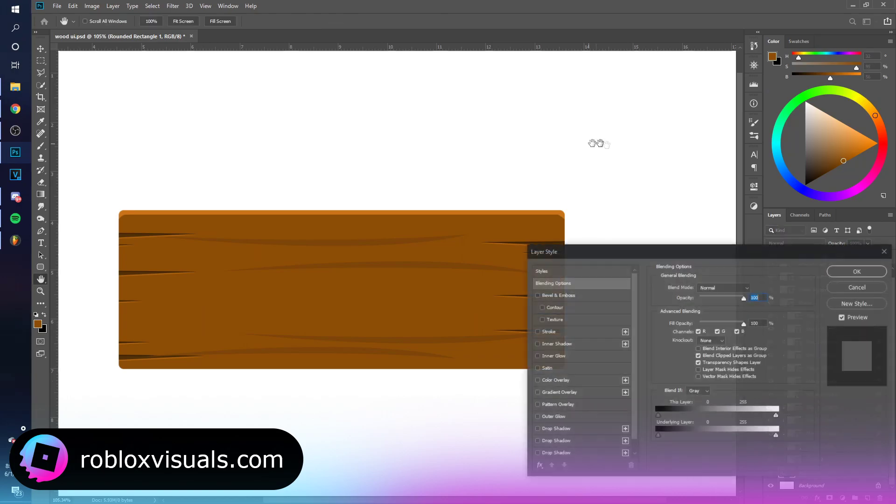
- Add a dark brown Drop Shadow with size 0 along the plank's bottom edge
drag(640, 246, 679, 119)
click(605, 328)
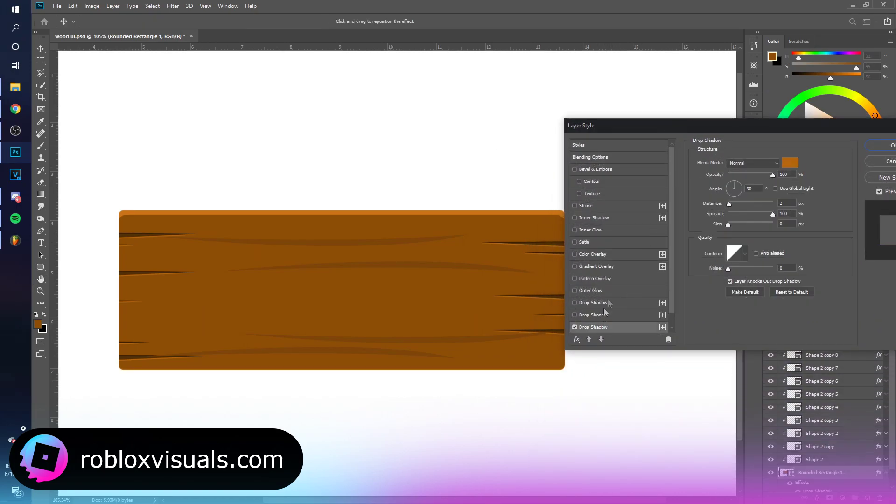
drag(729, 224, 727, 223)
click(790, 162)
drag(703, 316, 703, 352)
key(Return)
key(Return)
- Select all plank layers from Shape 1 copy 3 down to Rounded Rectangle 1
scroll(816, 283, up, 1)
click(830, 275)
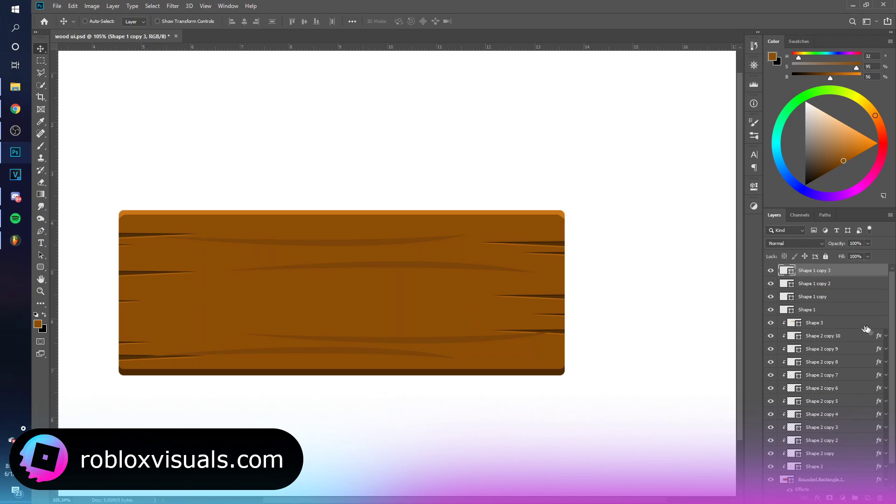
scroll(800, 373, down, 1)
shift+click(837, 459)
- Group the plank layers into Group 1, duplicate it, and merge the copy into one layer
key(ctrl+g)
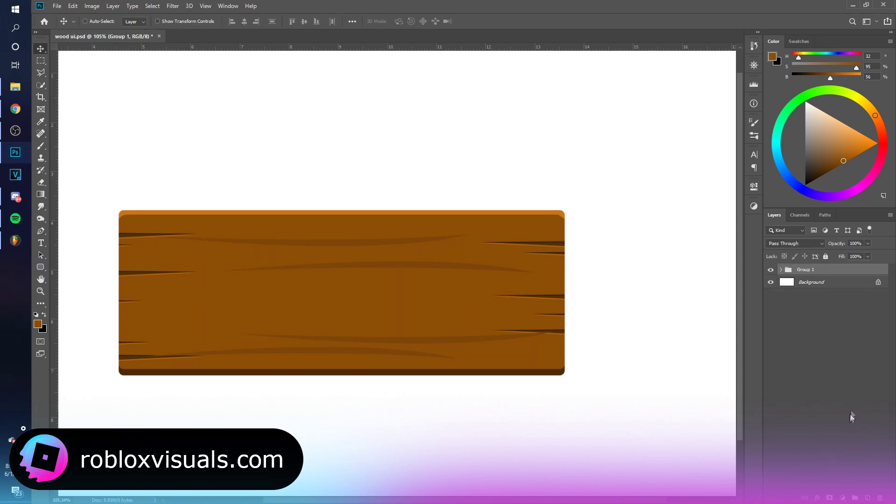
key(ctrl+j)
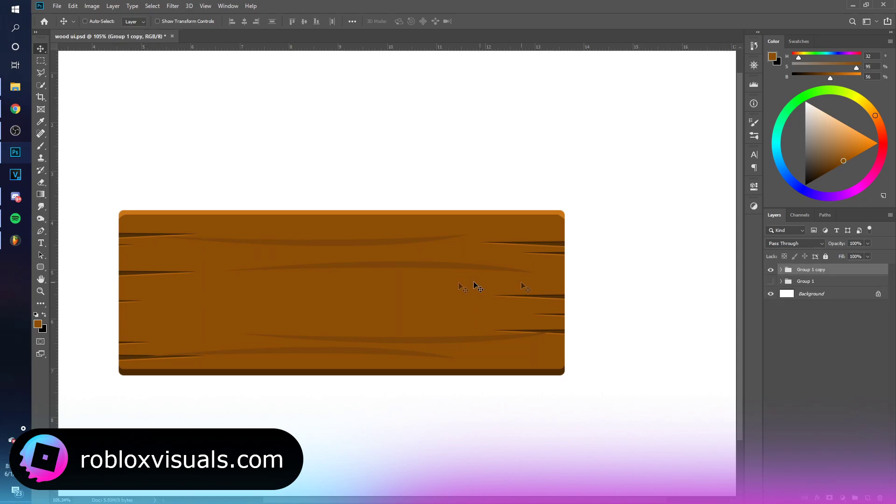
drag(488, 294, 521, 266)
key(ctrl+e)
key(ctrl+1)
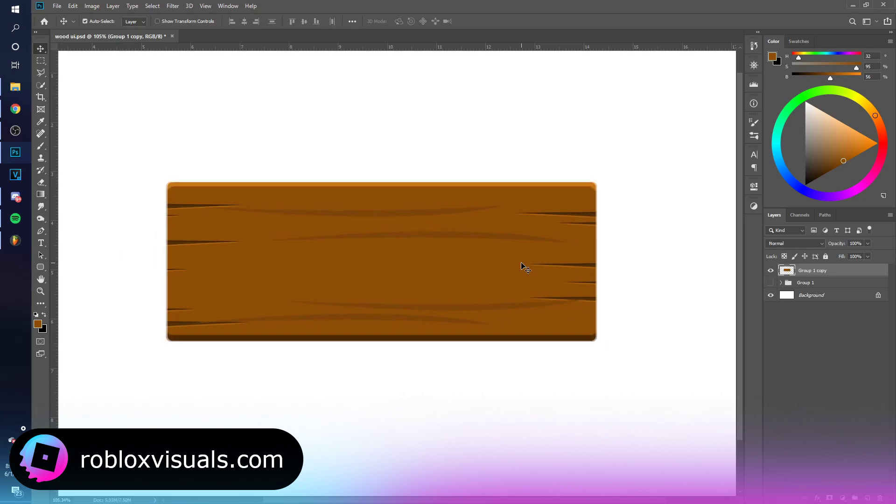
- Add a 9 px Stroke outline to the merged board via Blending Options
right_click(828, 268)
click(798, 126)
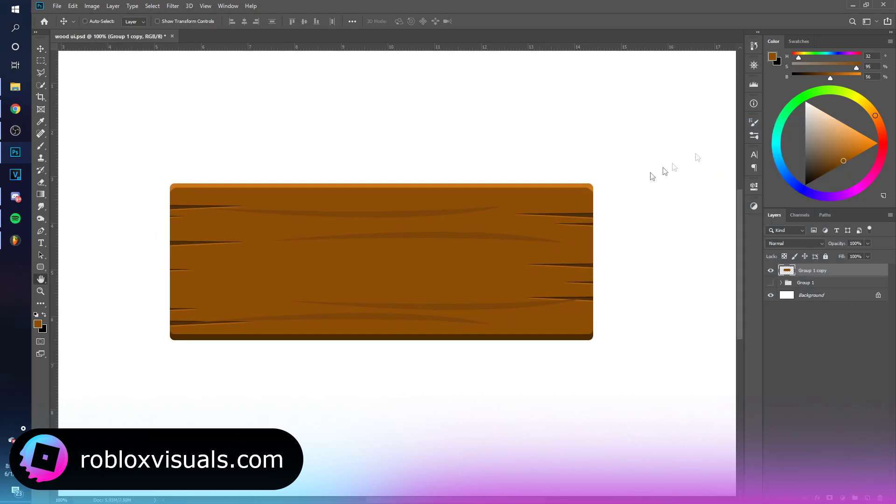
click(552, 206)
drag(694, 160, 695, 161)
drag(687, 131, 800, 125)
- Set the stroke colour to very dark brown 311a01 and reposition the outlined board
click(786, 224)
click(556, 336)
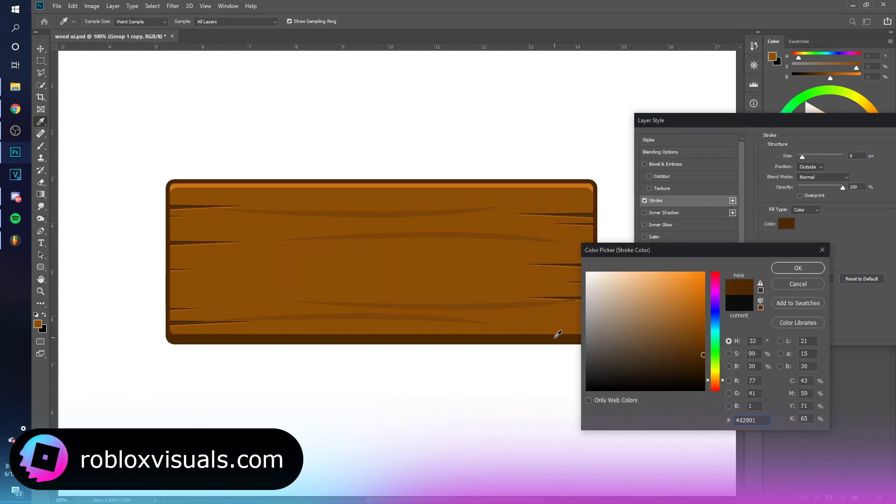
drag(702, 371, 703, 369)
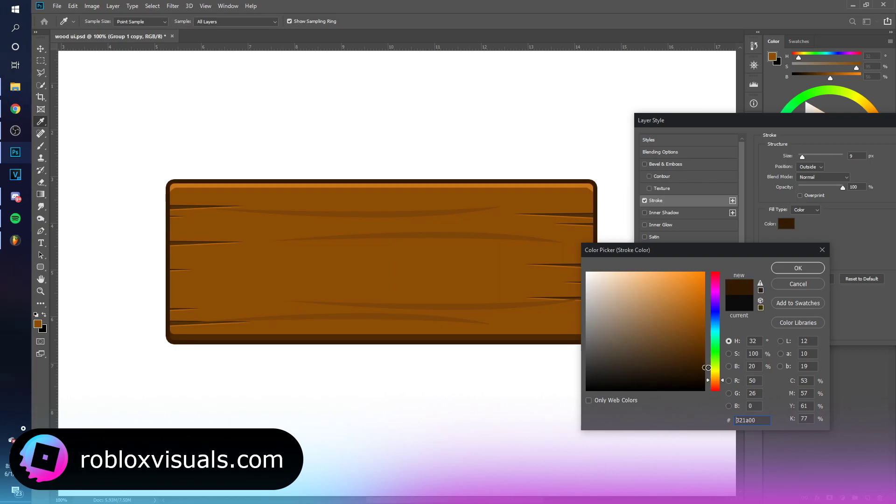
click(803, 268)
drag(839, 120, 735, 123)
click(829, 139)
scroll(524, 268, down, 1)
mouse_move(525, 268)
mouse_down()
mouse_move(504, 279)
mouse_move(554, 278)
mouse_move(531, 276)
mouse_up()
- Duplicate the outlined board and rasterize its layer style on the copy
click(886, 270)
key(ctrl+j)
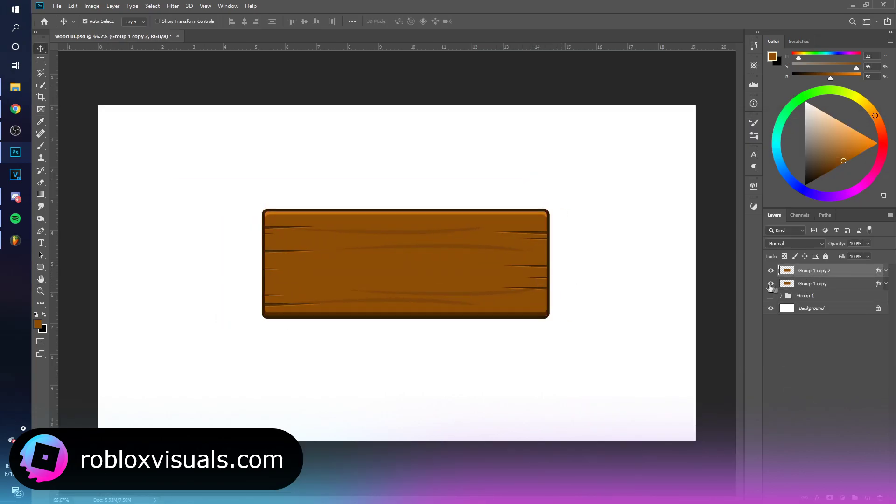
right_click(833, 270)
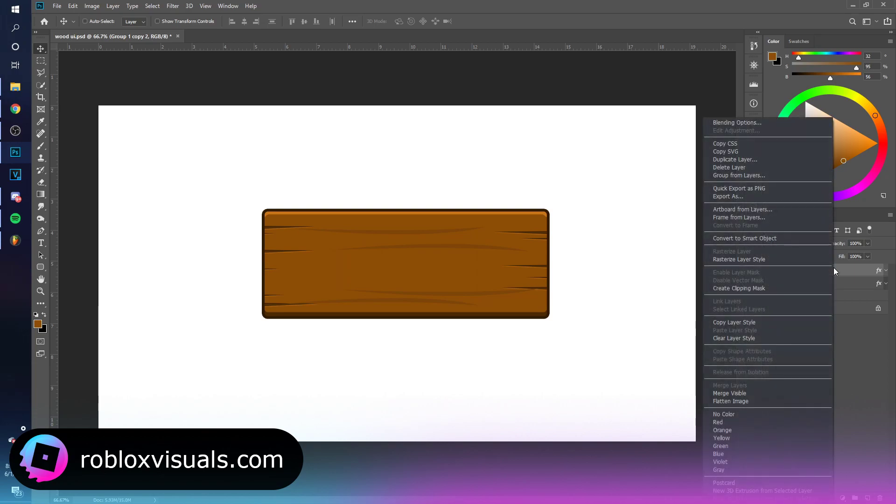
click(793, 259)
drag(473, 299, 435, 308)
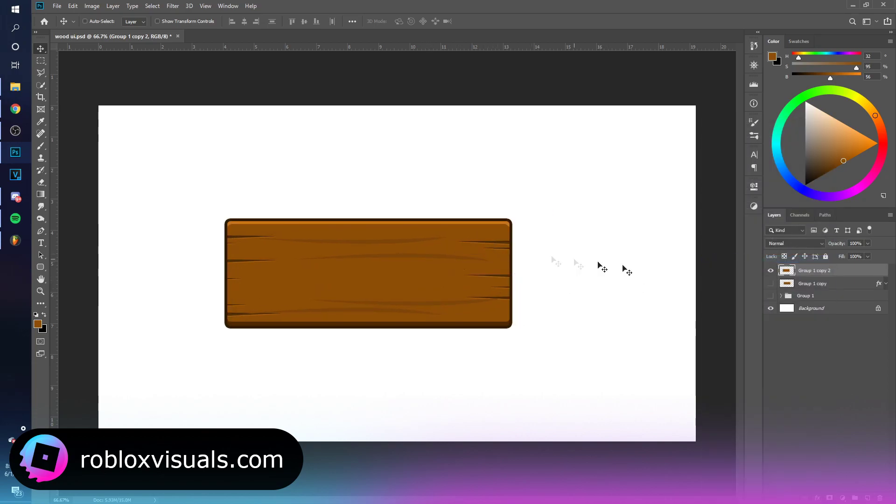
- Add a Black, White Gradient Overlay in Overlay mode at 30% opacity
double_click(858, 270)
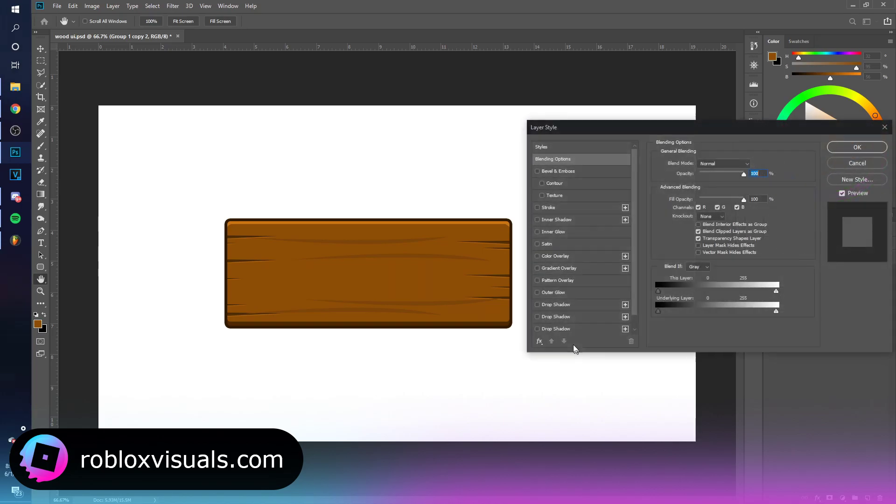
click(558, 268)
click(719, 185)
click(677, 141)
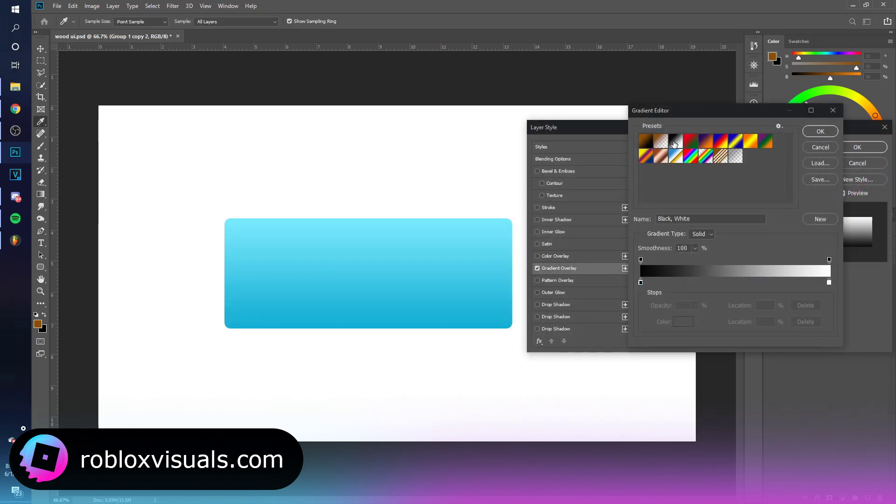
click(820, 132)
click(716, 163)
click(712, 282)
mouse_move(740, 173)
mouse_down()
mouse_move(702, 174)
mouse_move(709, 177)
mouse_up()
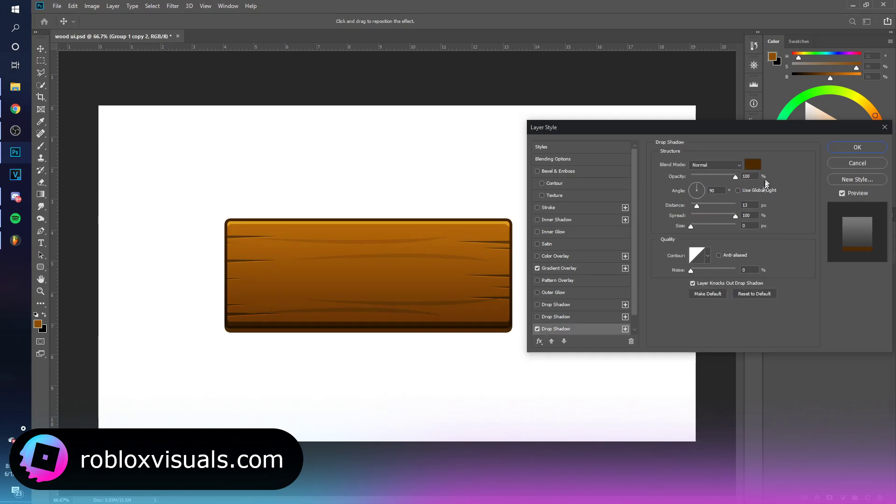
- Make the drop shadow black with no spread and 9 px distance, then shift the board right
click(752, 165)
drag(630, 332, 525, 407)
click(794, 270)
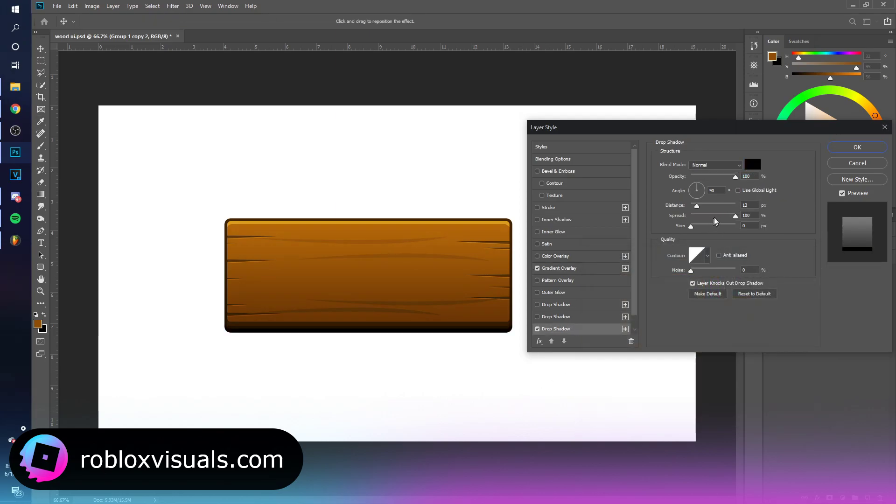
drag(716, 221, 690, 217)
drag(697, 206, 697, 211)
key(Return)
drag(413, 271, 453, 259)
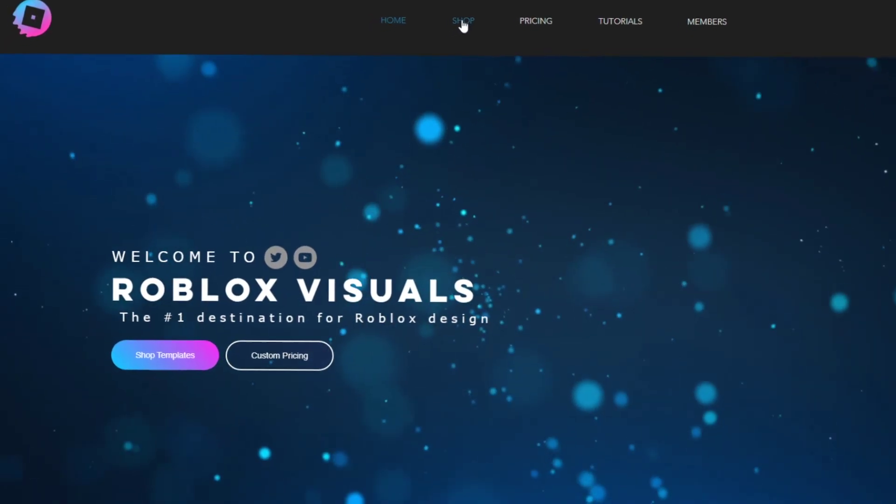
- Add the $5.99 Sleek Clean Dark Theme Shooter UI template to the cart and proceed to checkout
click(458, 23)
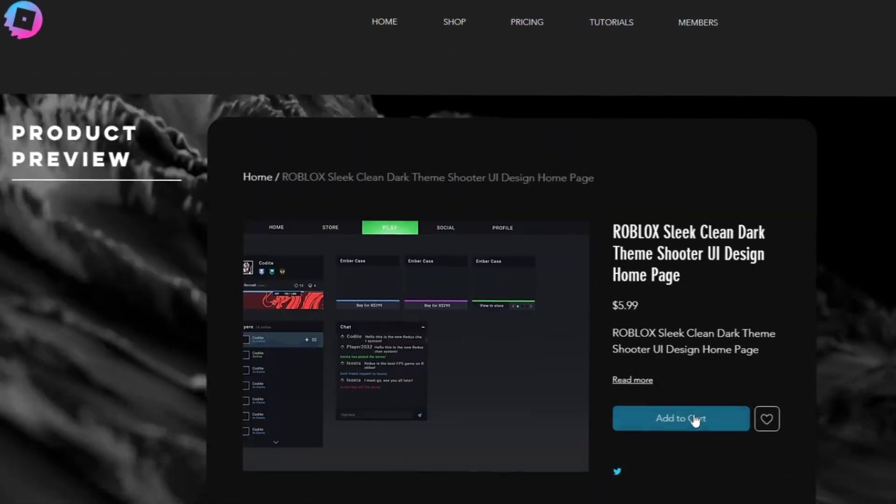
click(695, 420)
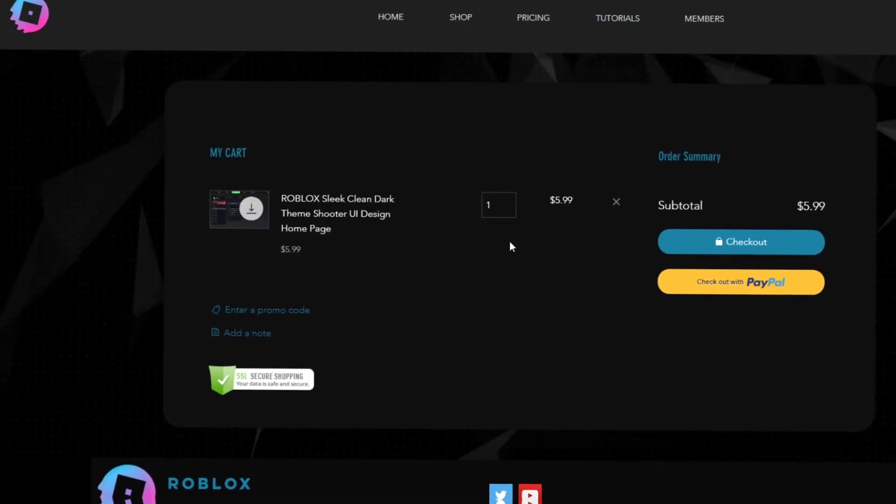
click(716, 247)
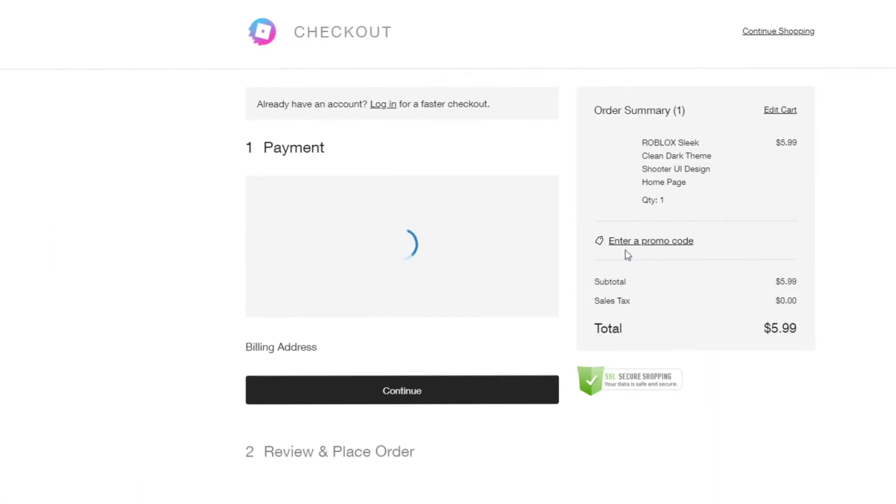